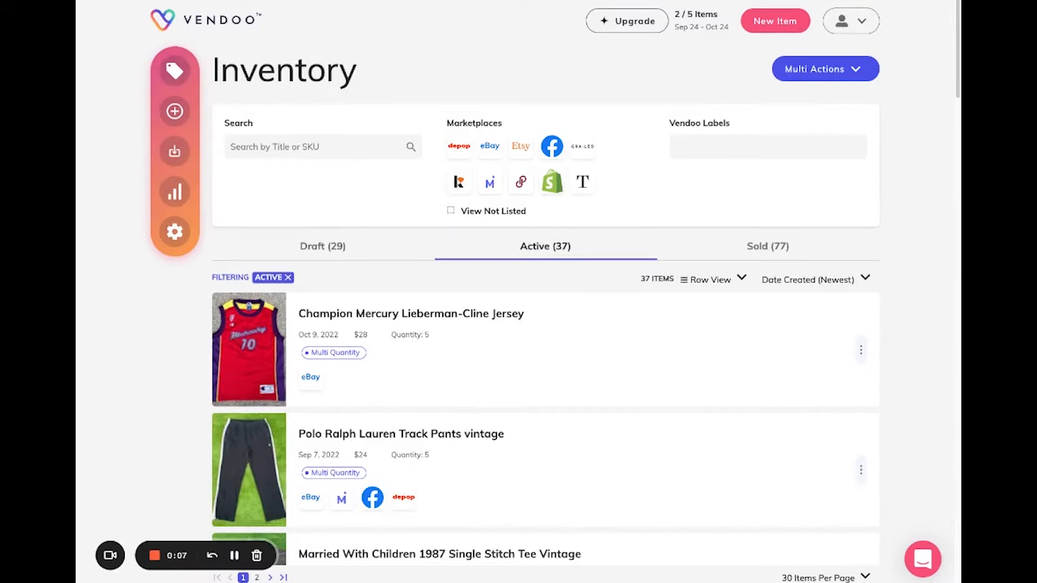
# Step: Open the Polo Ralph Lauren Track Pants vintage item from the active inventory
pyautogui.scroll(-3, 620, 351)
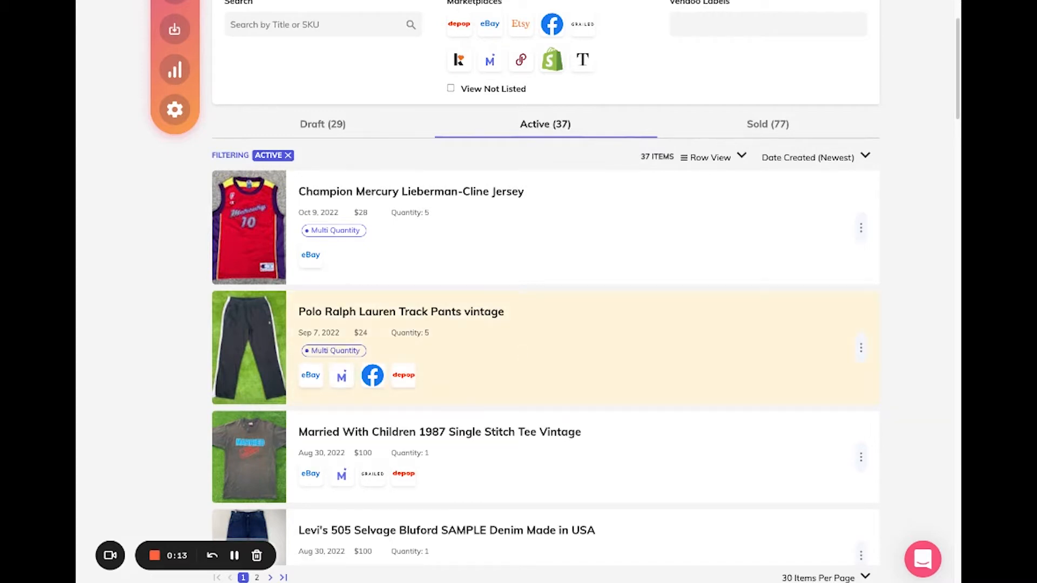
pyautogui.click(605, 346)
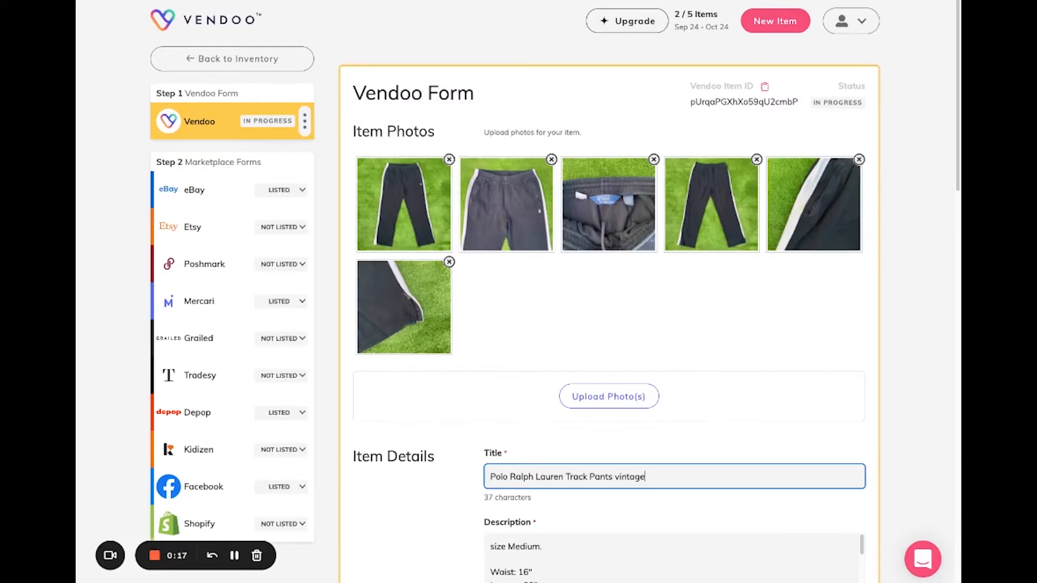
pyautogui.scroll(-1, 643, 464)
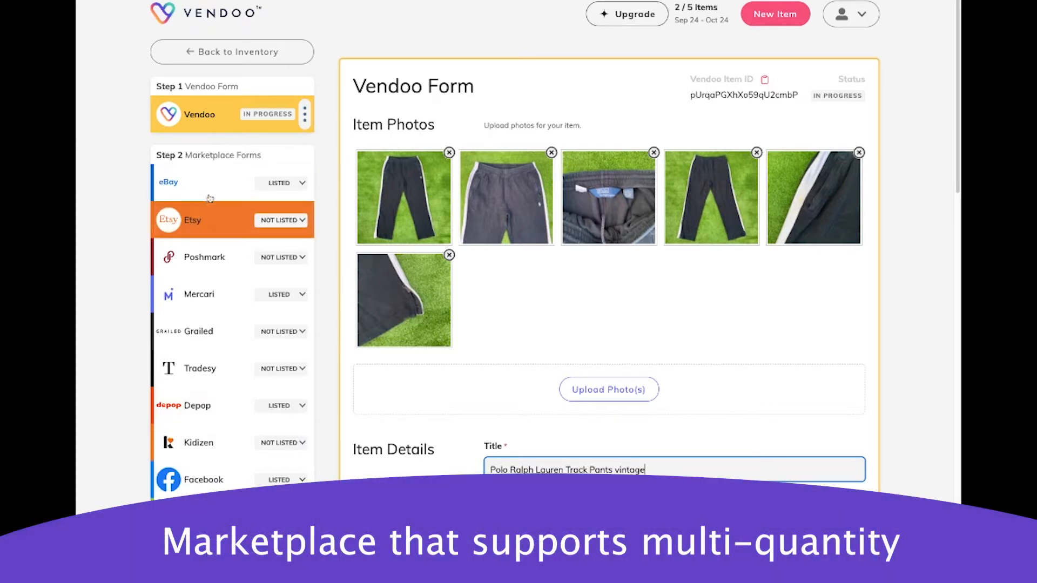
# Step: Start marking the track pants as sold on eBay, trying a quantity sold of 2 before returning it to 1
pyautogui.click(286, 186)
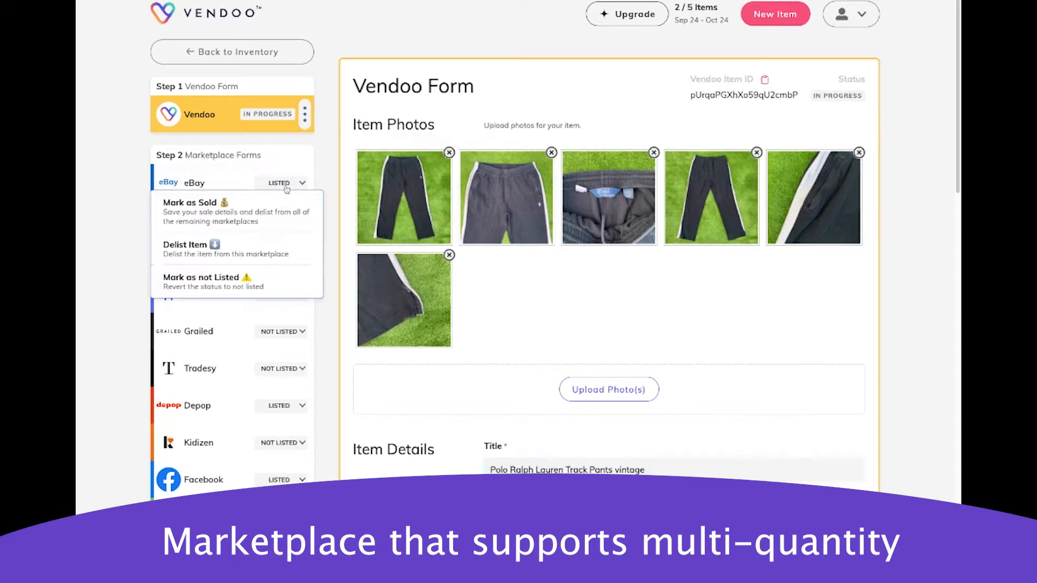
pyautogui.click(249, 214)
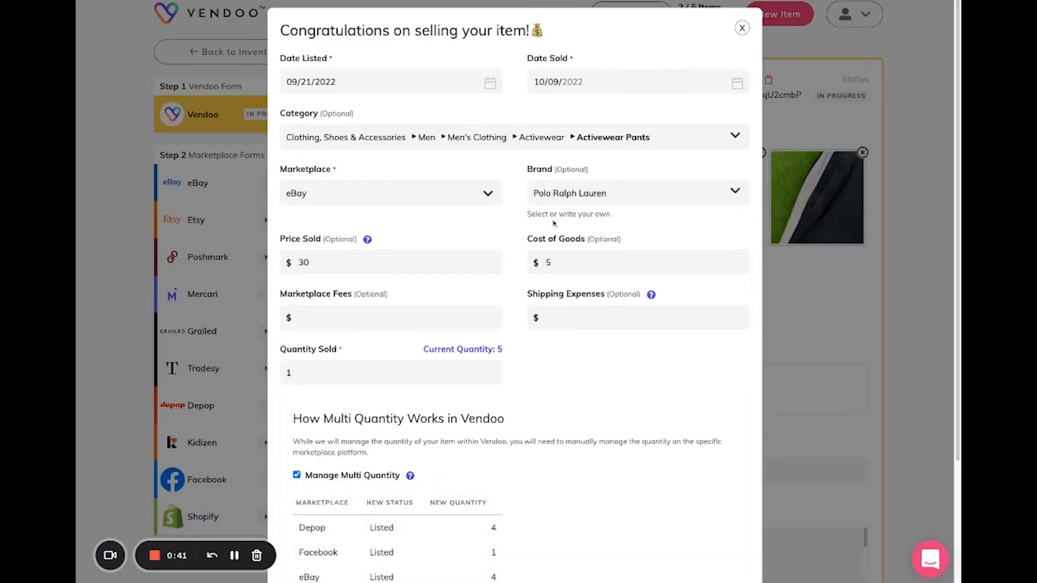
pyautogui.scroll(-2, 556, 297)
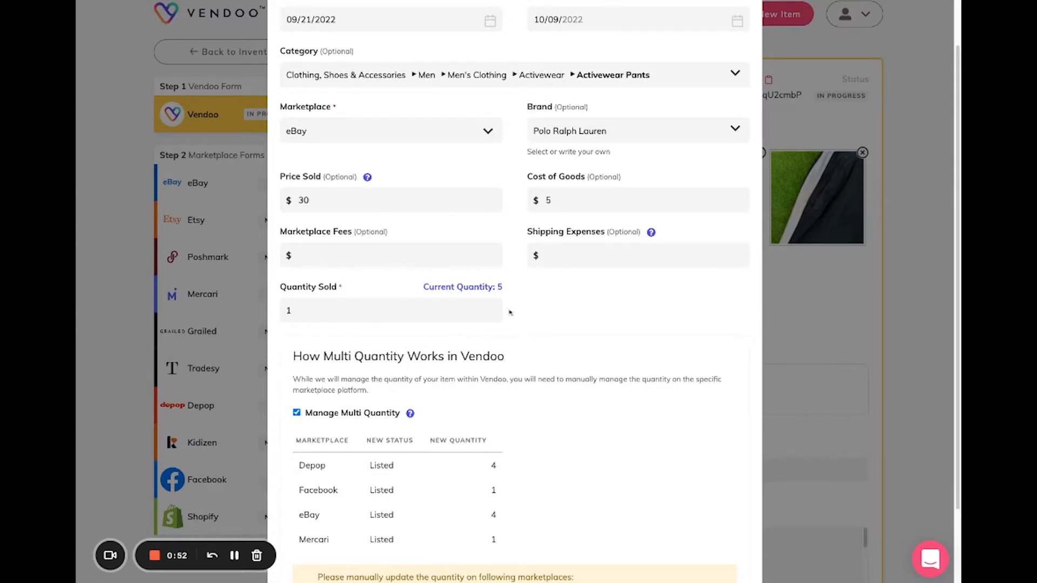
pyautogui.click(473, 308)
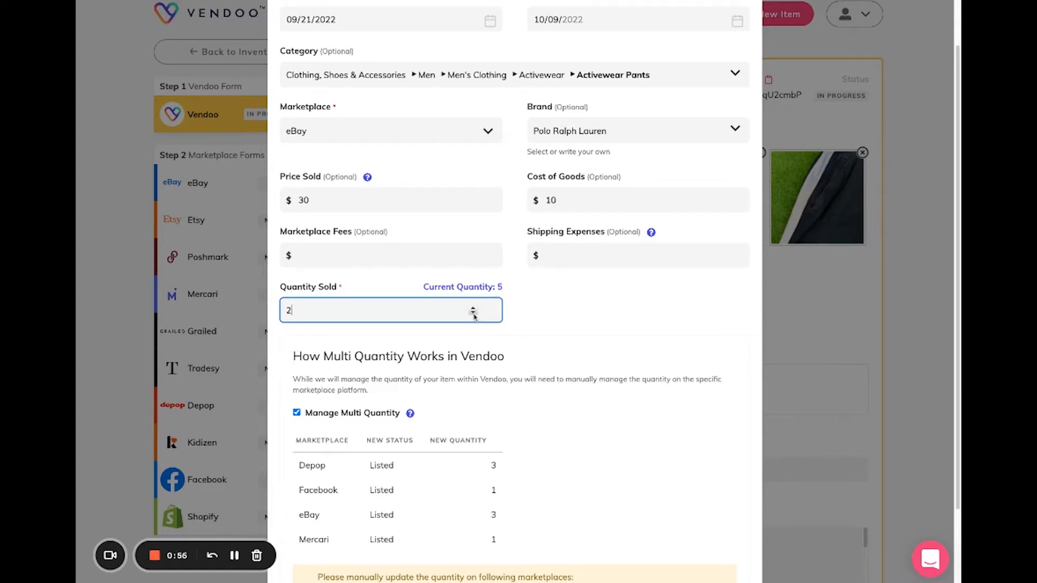
pyautogui.click(474, 313)
pyautogui.scroll(-1, 532, 326)
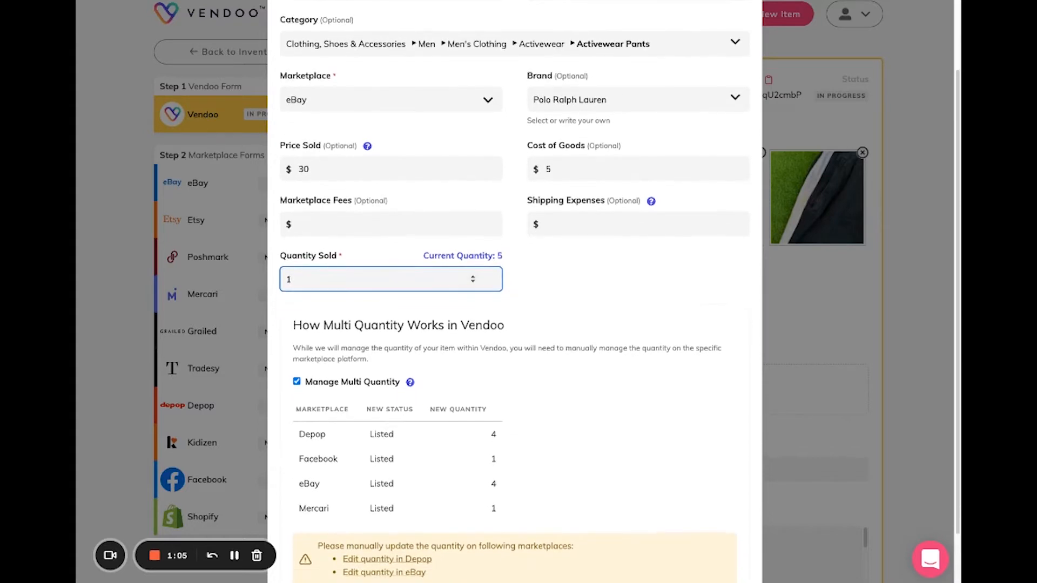
pyautogui.scroll(-2, 513, 324)
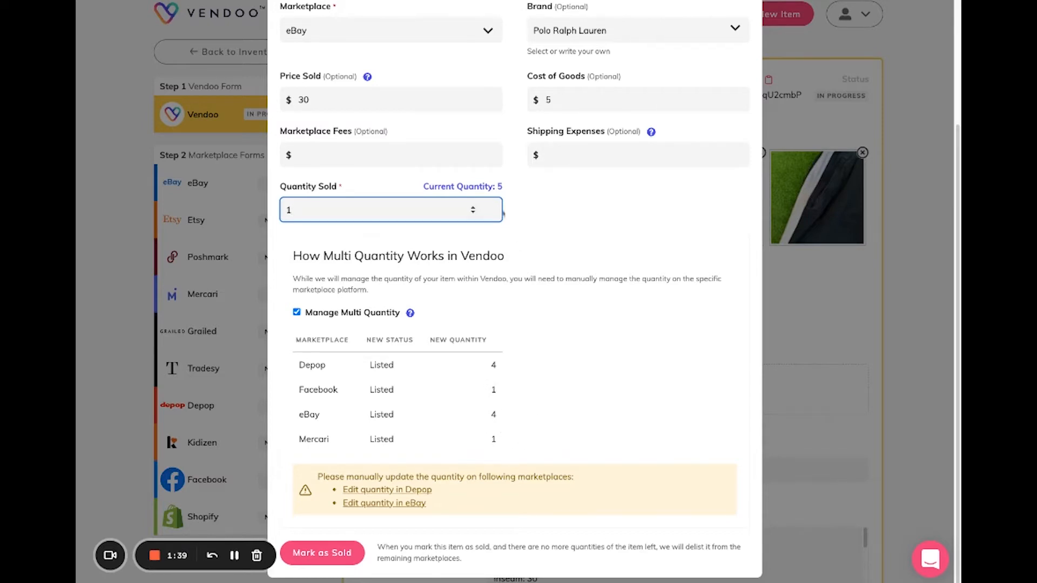
# Step: Try a quantity sold of 3 for the eBay sale and close the sale form without saving
pyautogui.click(474, 208)
pyautogui.scroll(3, 600, 409)
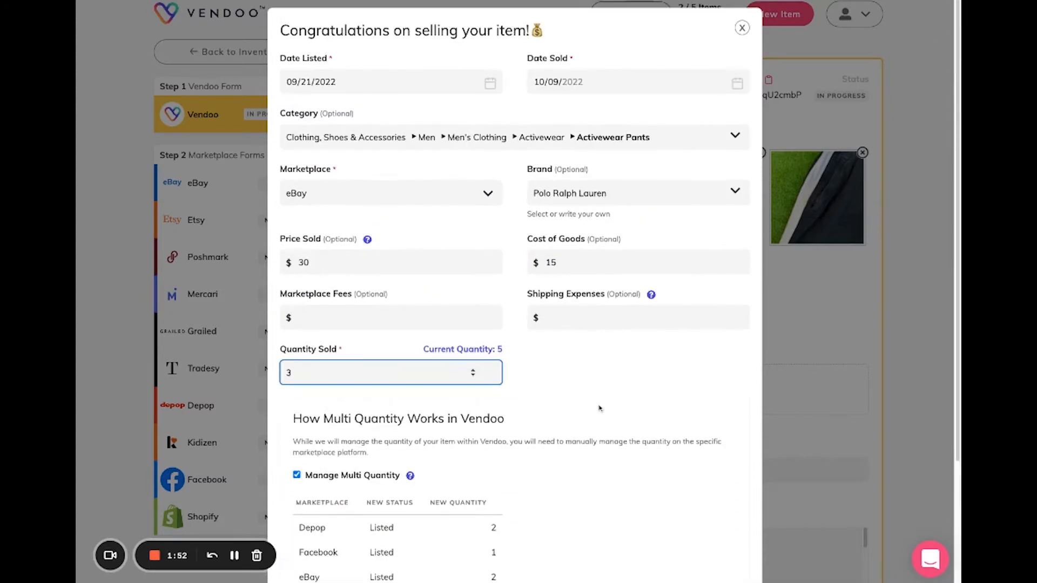
pyautogui.click(742, 28)
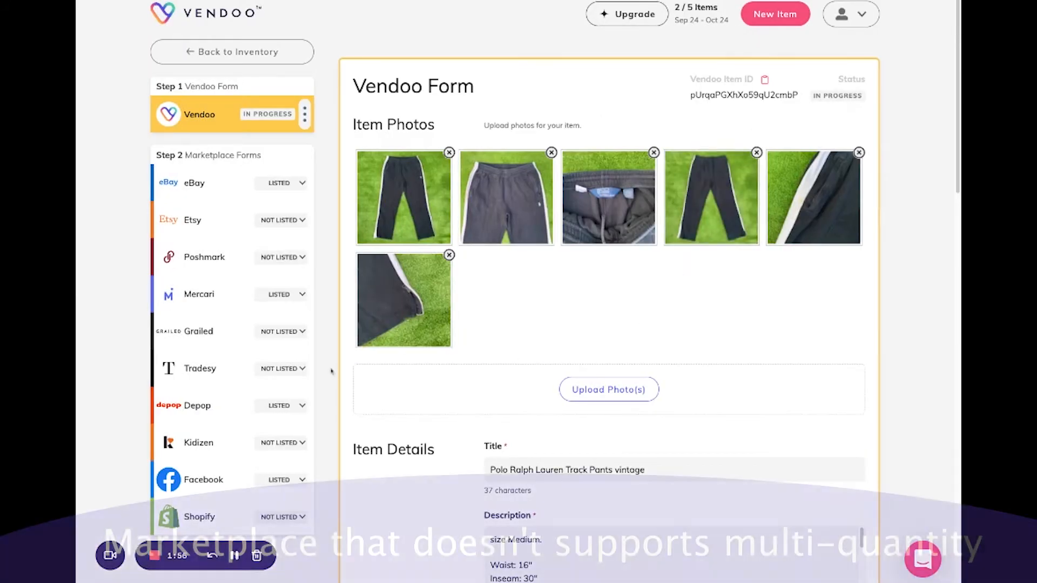
# Step: Start marking the track pants as sold on Mercari, trying a quantity sold of 3 and returning it to 1
pyautogui.click(289, 294)
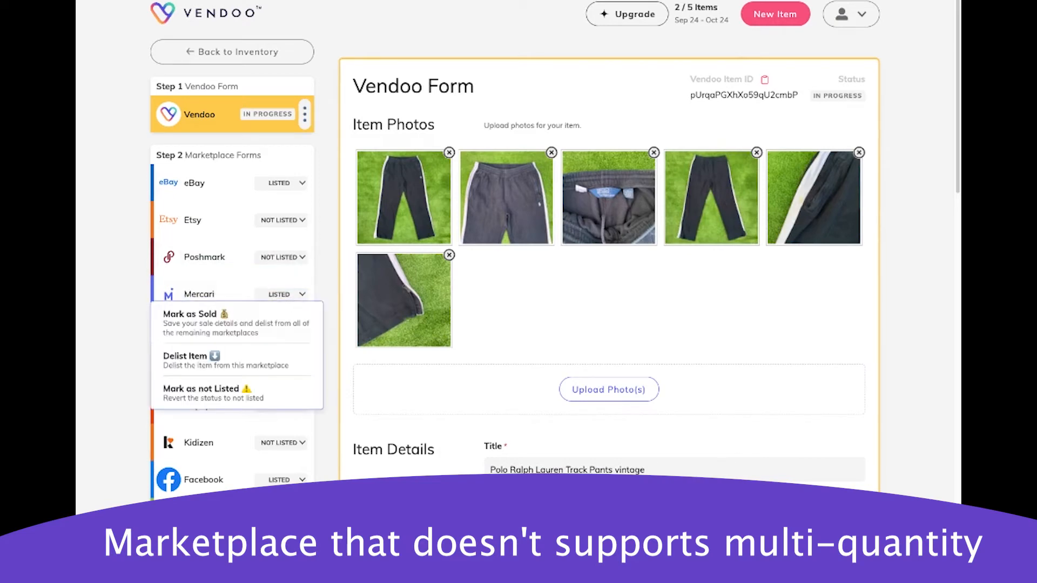
pyautogui.click(263, 326)
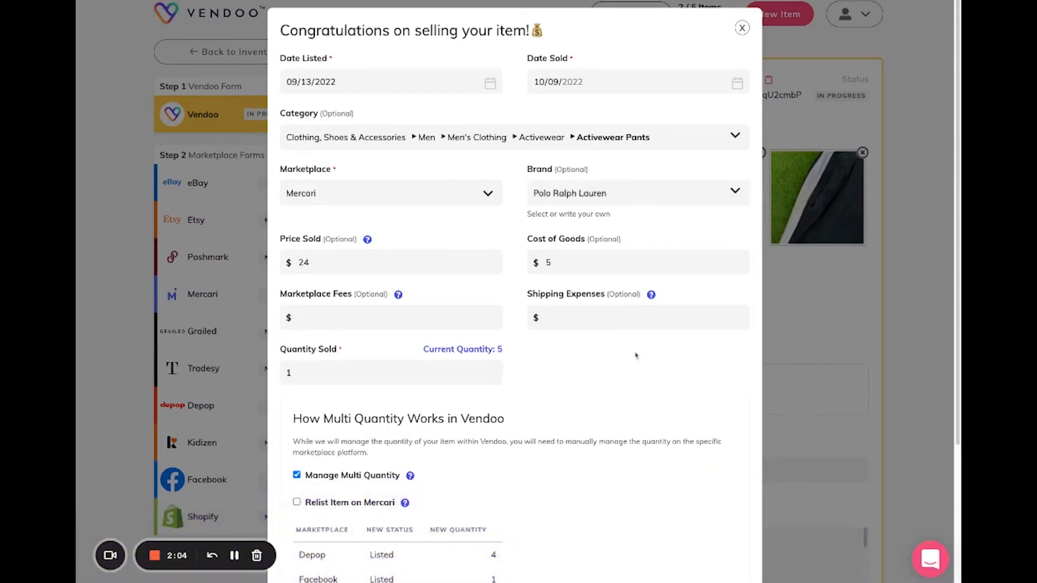
pyautogui.scroll(-1, 636, 356)
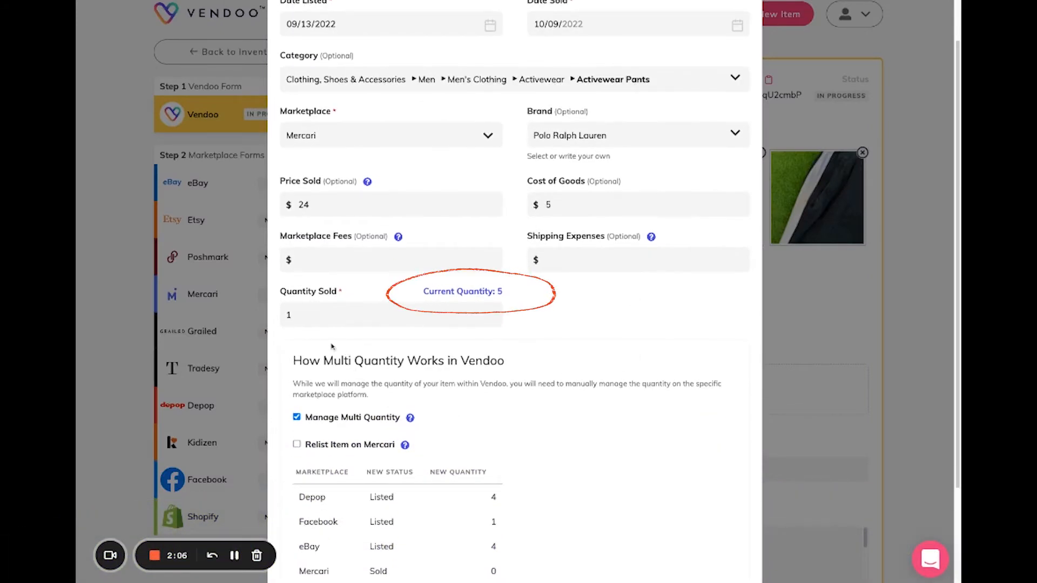
pyautogui.click(473, 312)
pyautogui.click(473, 312)
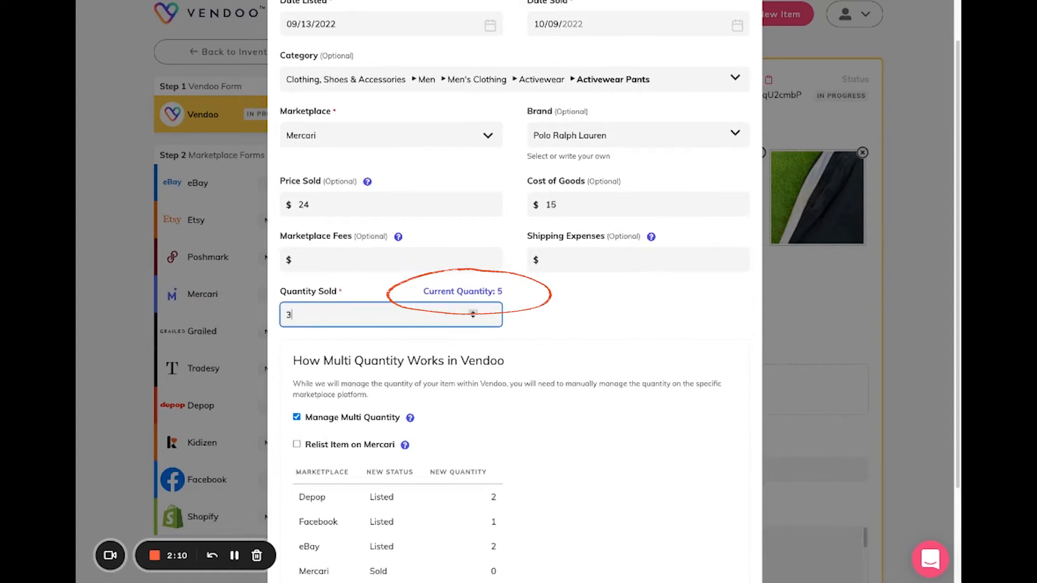
pyautogui.click(473, 317)
pyautogui.click(473, 317)
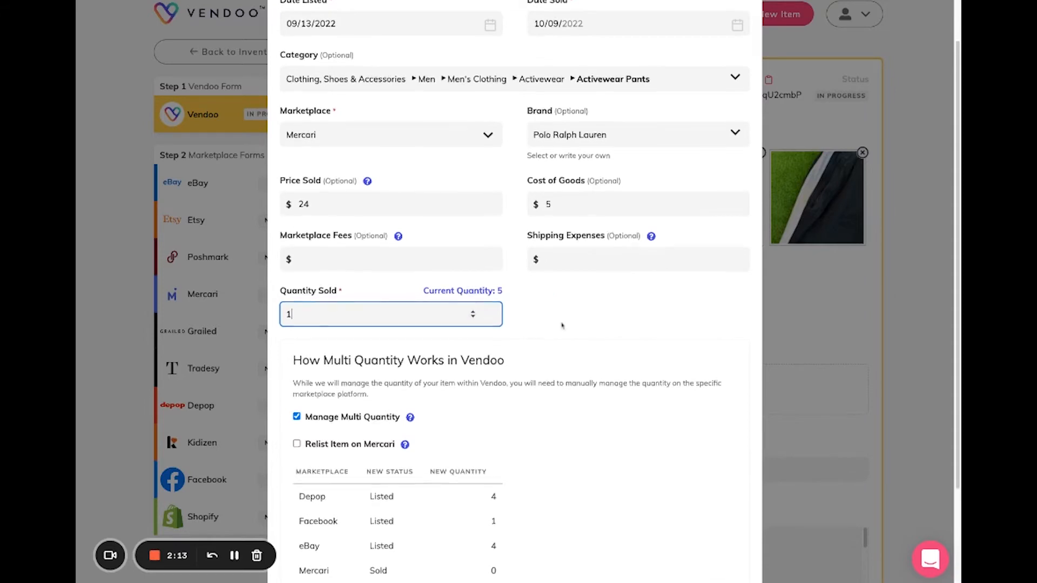
# Step: Enable relisting the item on Mercari and record the sale as sold
pyautogui.scroll(-2, 562, 324)
pyautogui.scroll(-2, 519, 292)
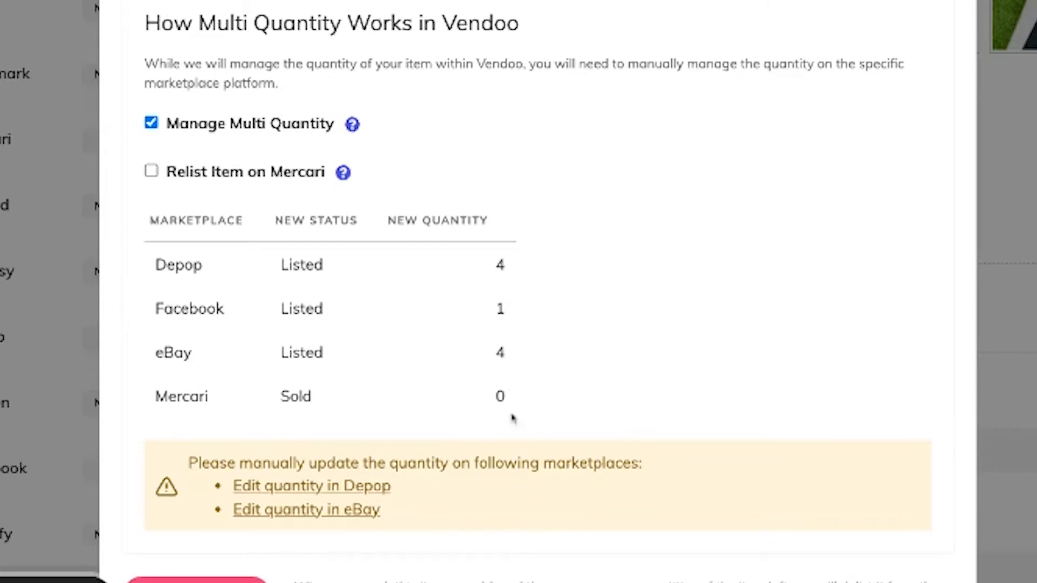
pyautogui.click(152, 172)
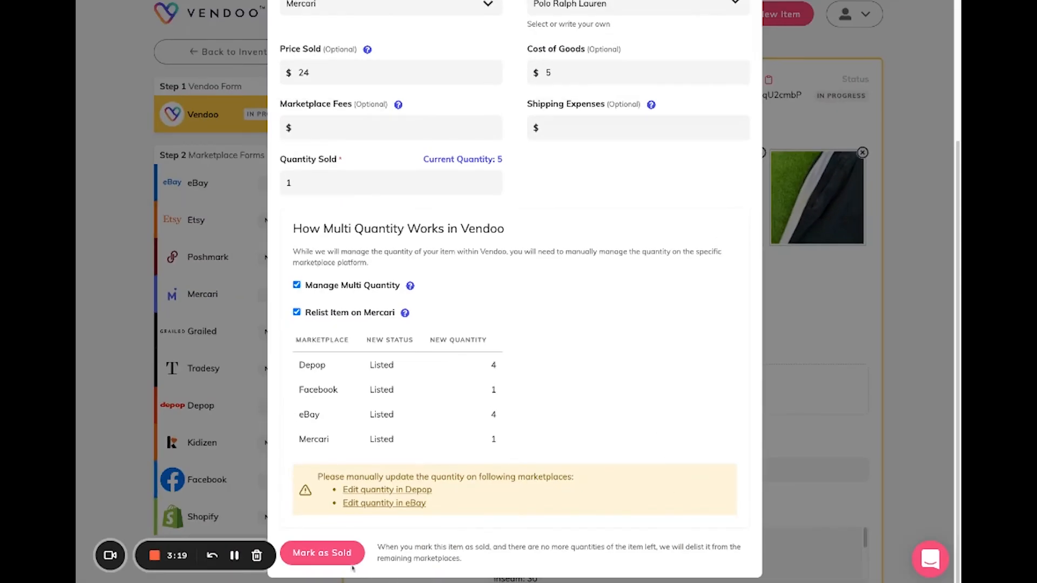
pyautogui.click(328, 553)
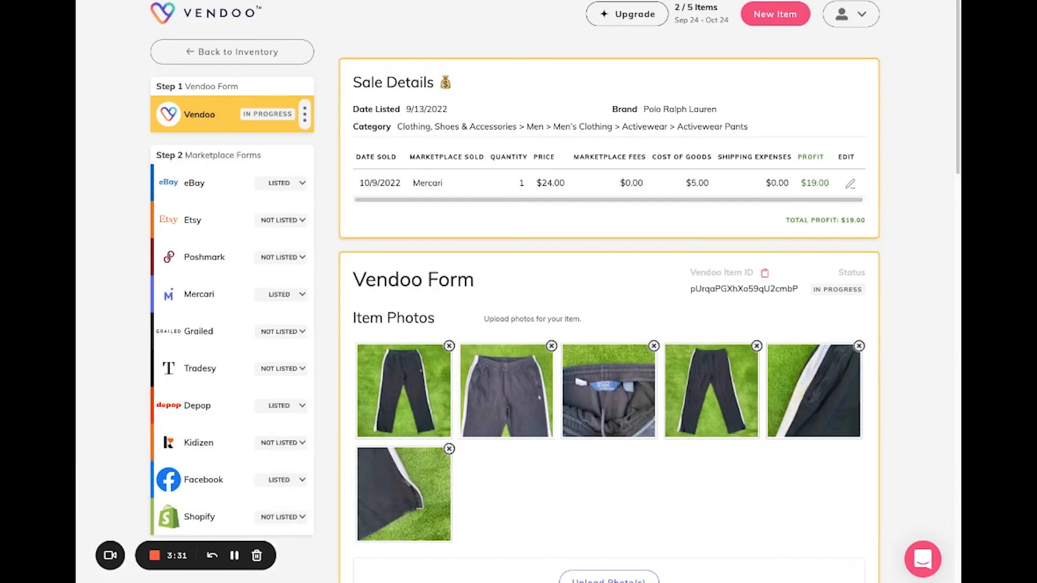
# Step: Check the item's Mercari form and its listing link, and examine the quantity in its eBay form
pyautogui.click(214, 299)
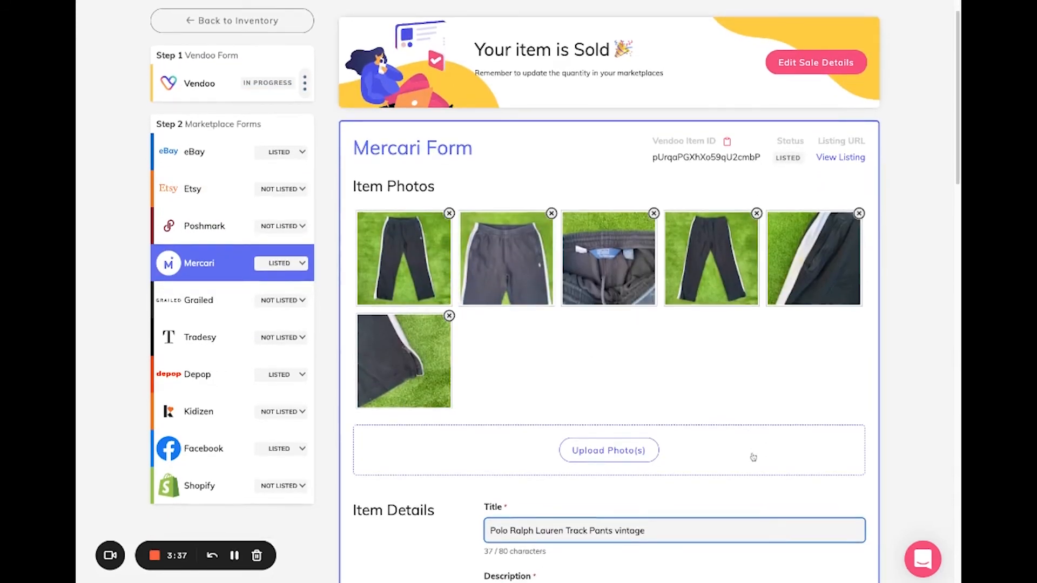
pyautogui.click(850, 159)
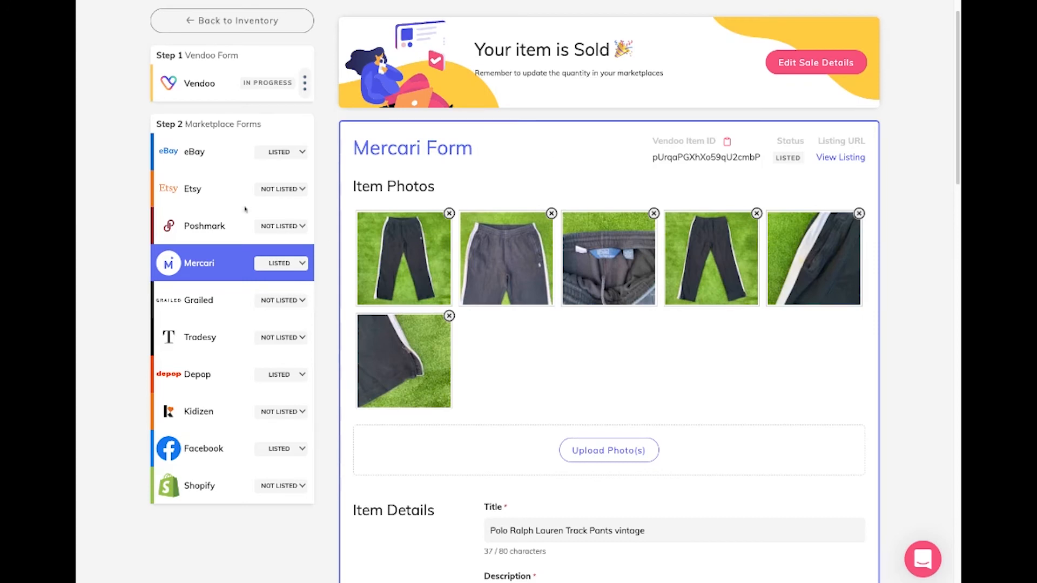
pyautogui.click(222, 160)
pyautogui.scroll(-9, 551, 397)
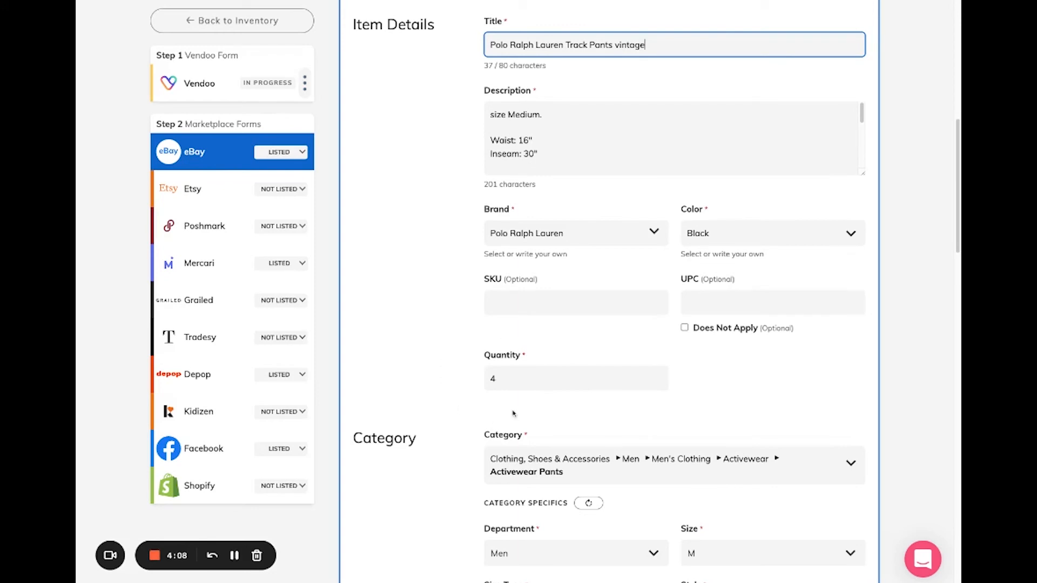
# Step: Return to the inventory and review the active and sold item lists, ending on the active items
pyautogui.click(247, 28)
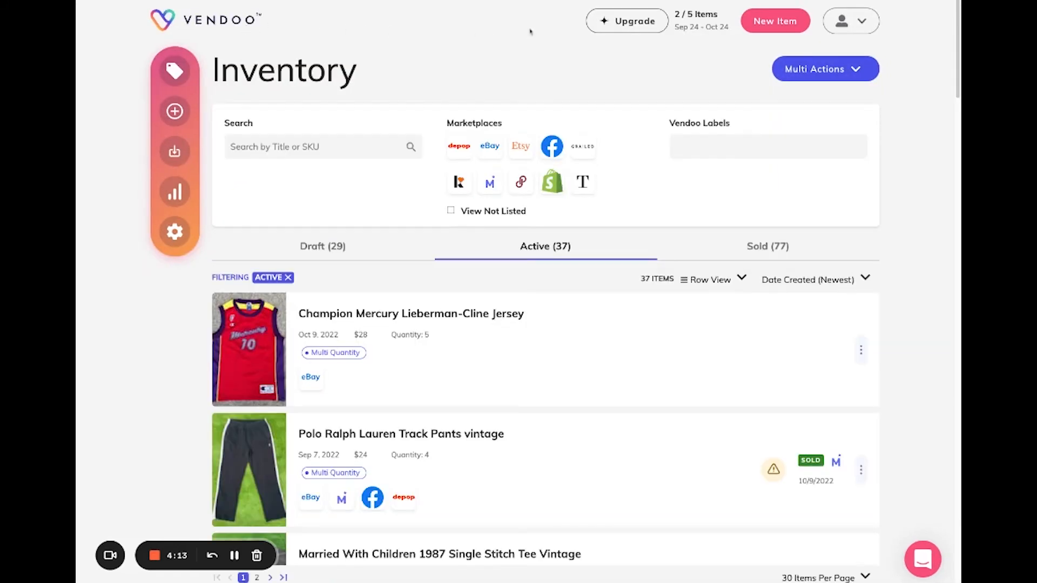
pyautogui.scroll(-3, 657, 331)
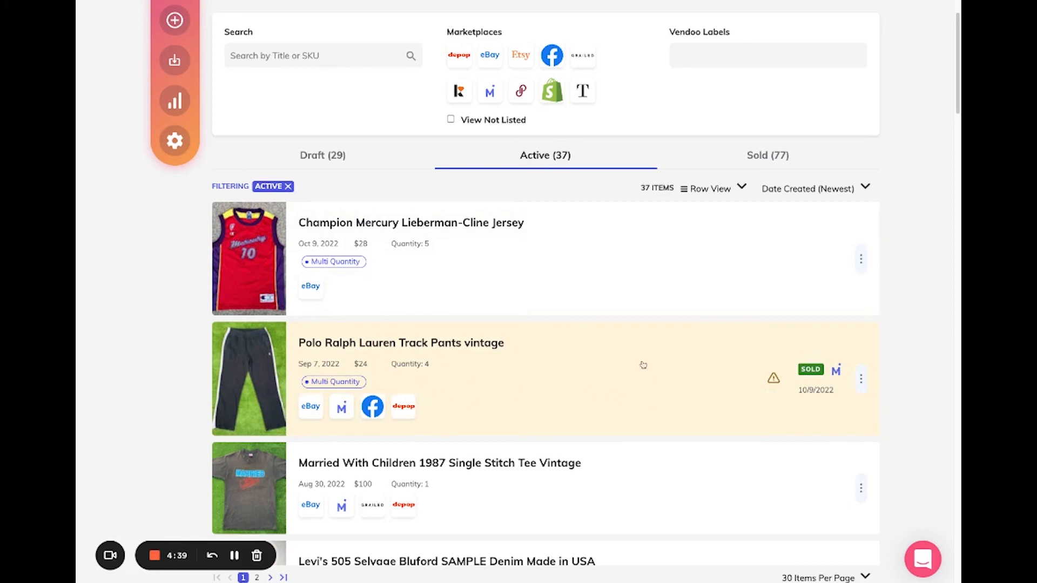
pyautogui.click(767, 155)
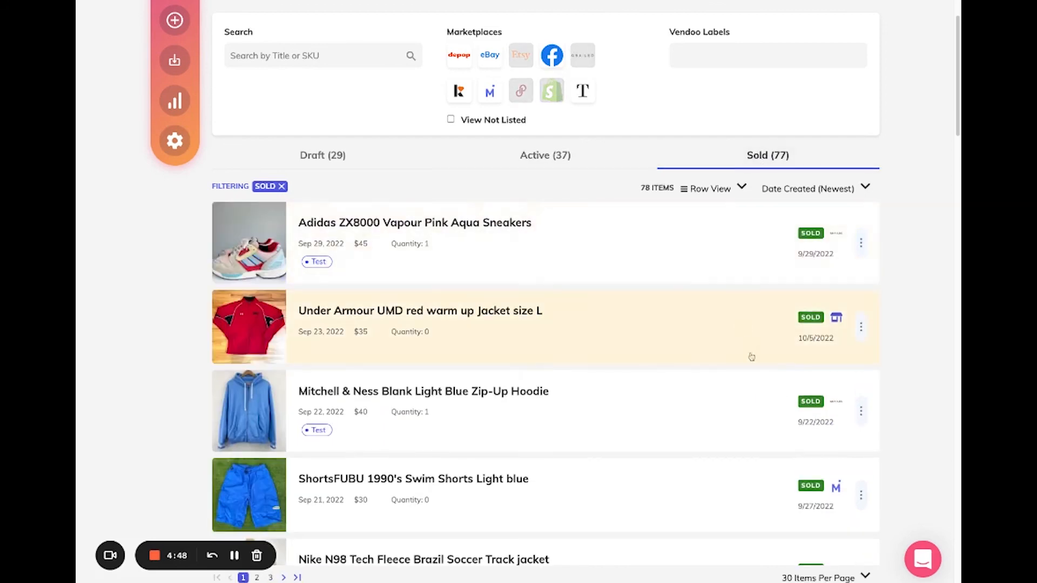
pyautogui.scroll(-5, 724, 397)
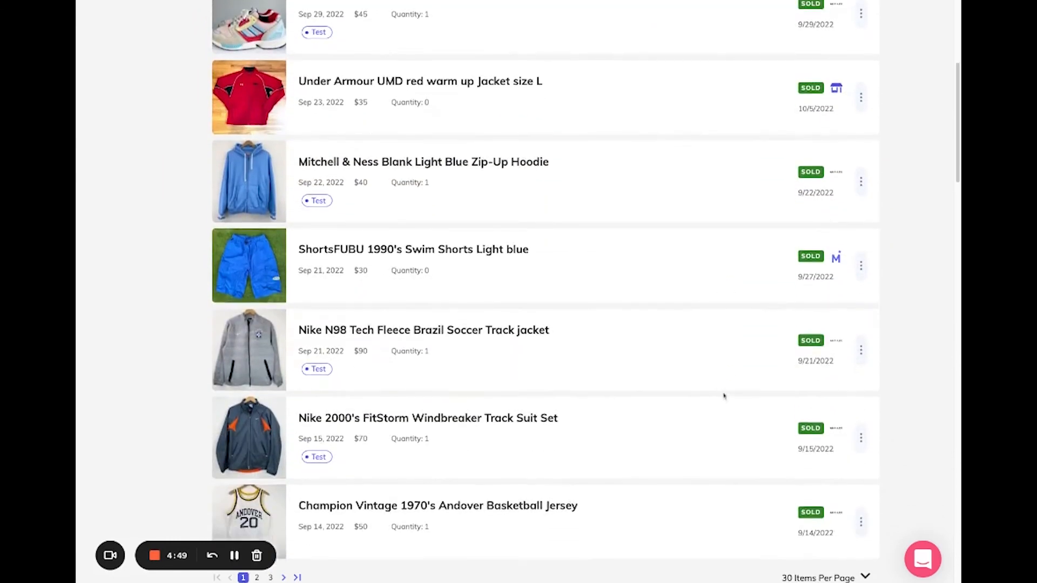
pyautogui.scroll(-1, 724, 396)
pyautogui.scroll(2, 725, 396)
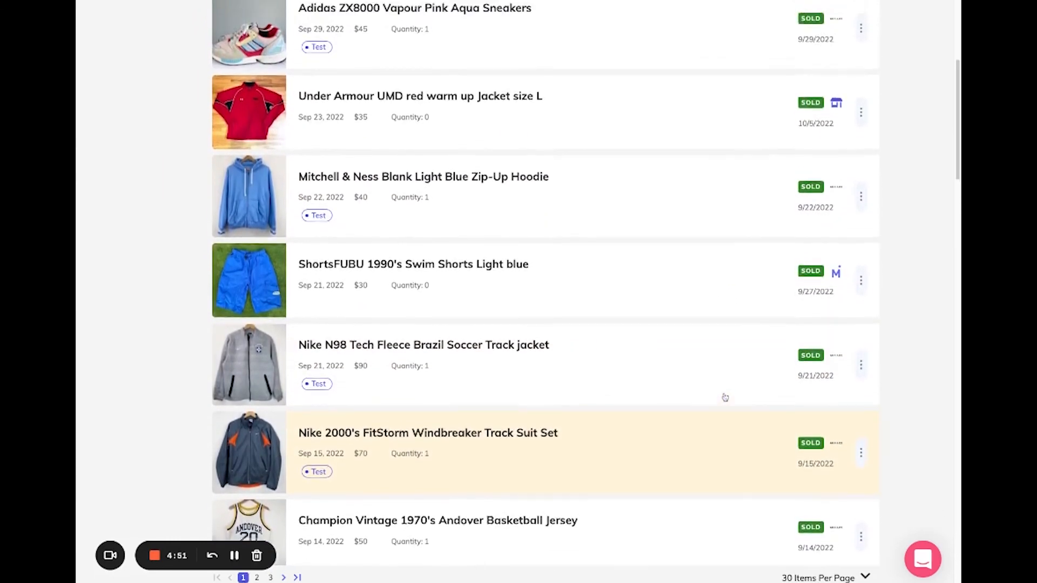
pyautogui.scroll(7, 724, 396)
pyautogui.click(585, 249)
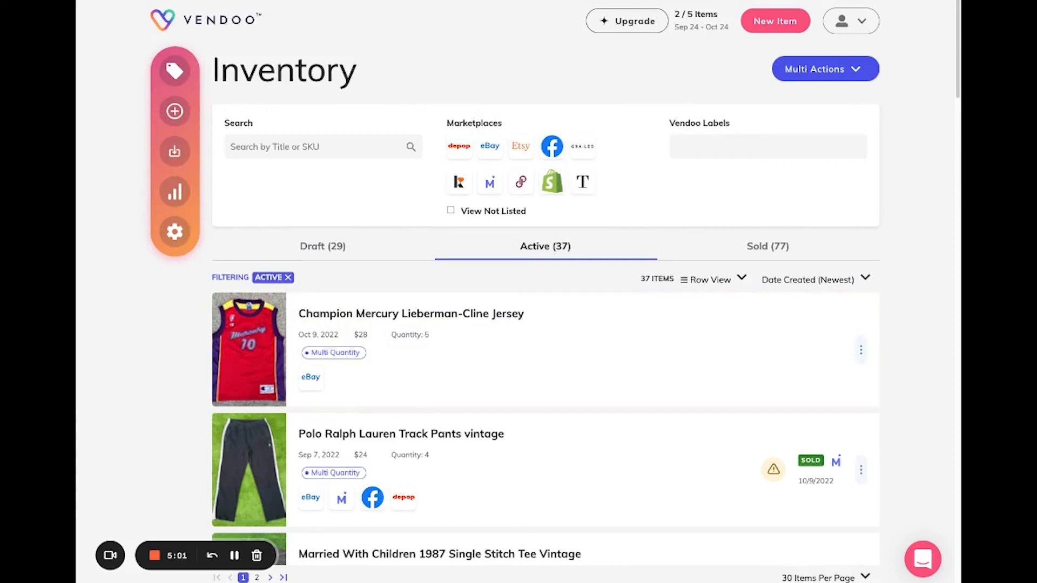
pyautogui.click(155, 556)
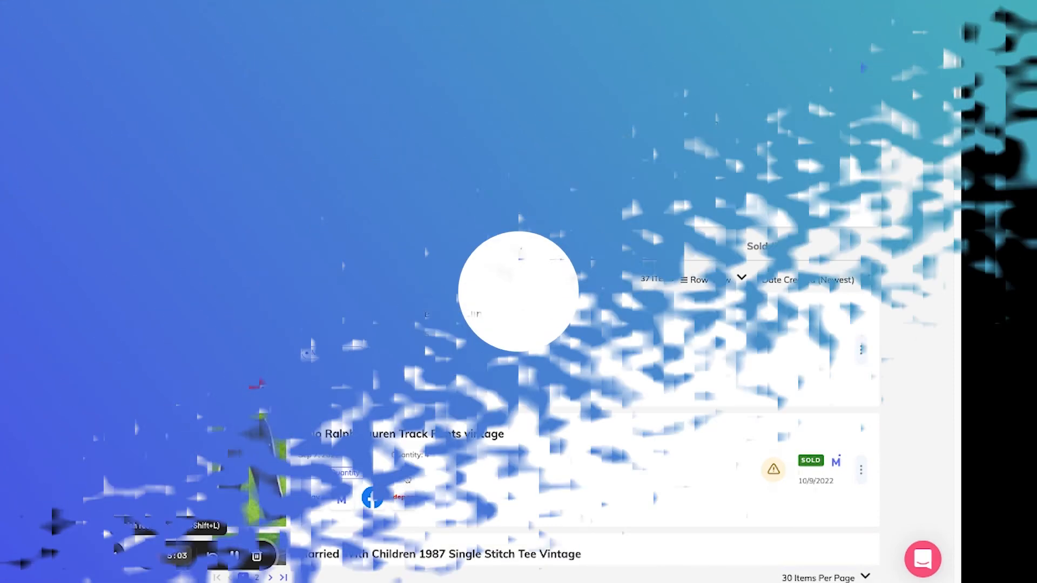